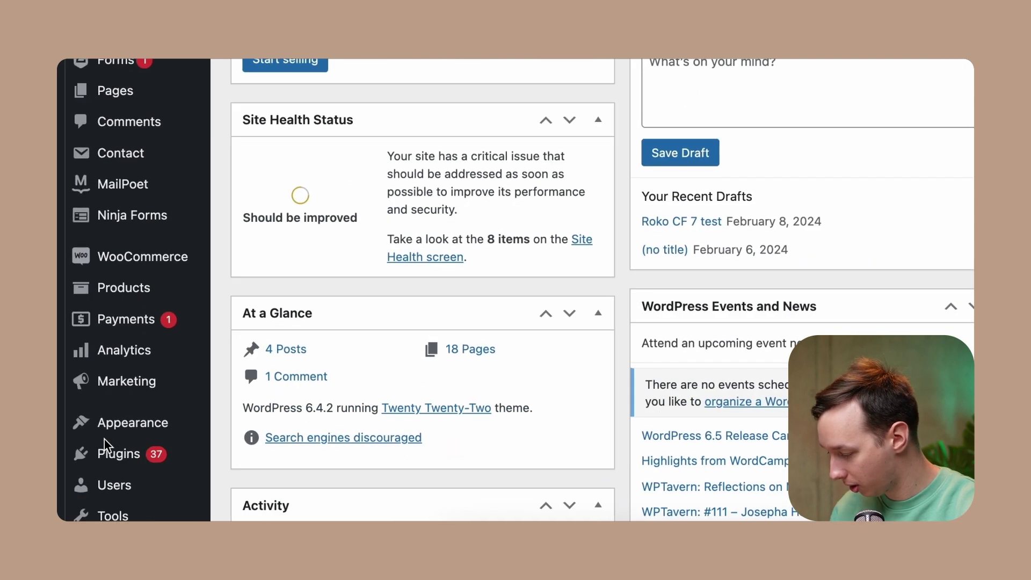
Step: Go to the Add New Plugin page from the Plugins menu
click(254, 484)
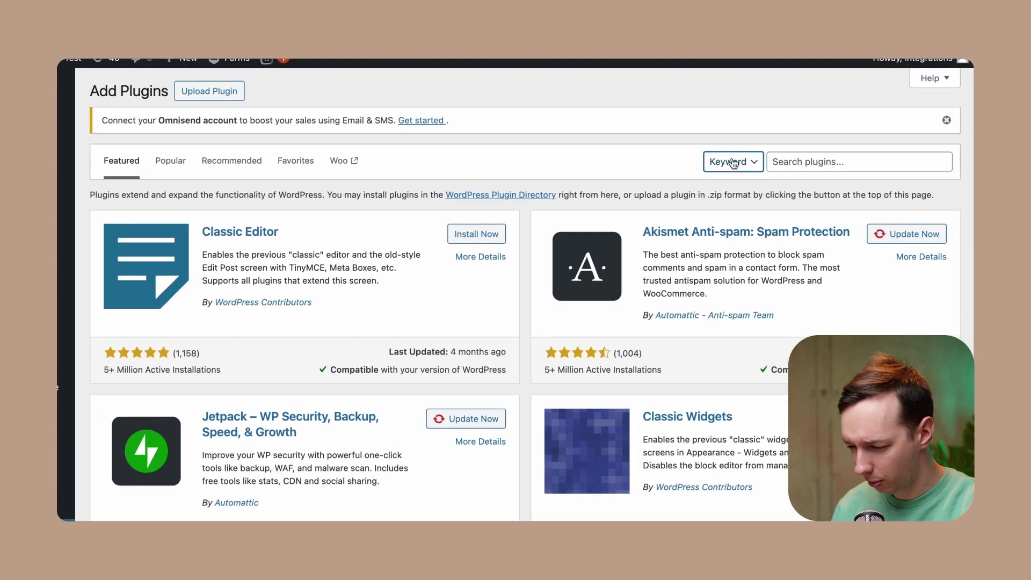
Step: Search plugins by author for 'omnisend'
click(755, 160)
click(756, 186)
click(717, 170)
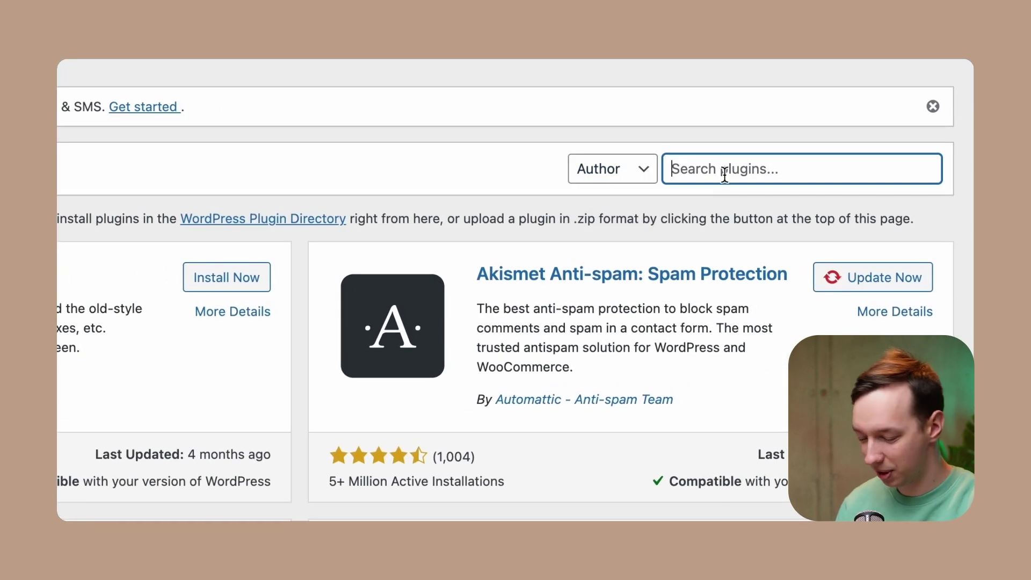
text(omnisend)
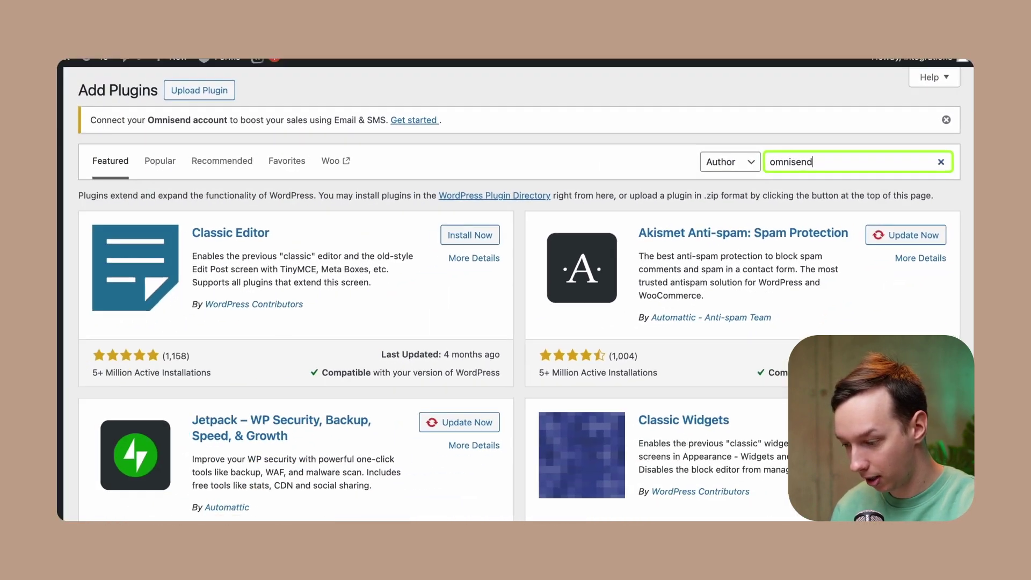
key(Return)
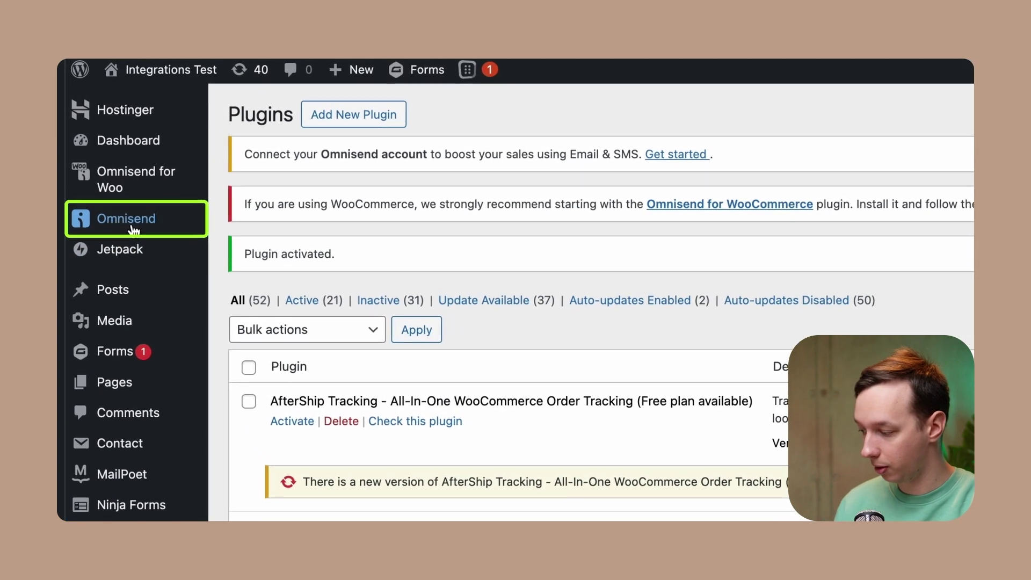
Step: Open the Omnisend plugin page from the admin sidebar
click(131, 219)
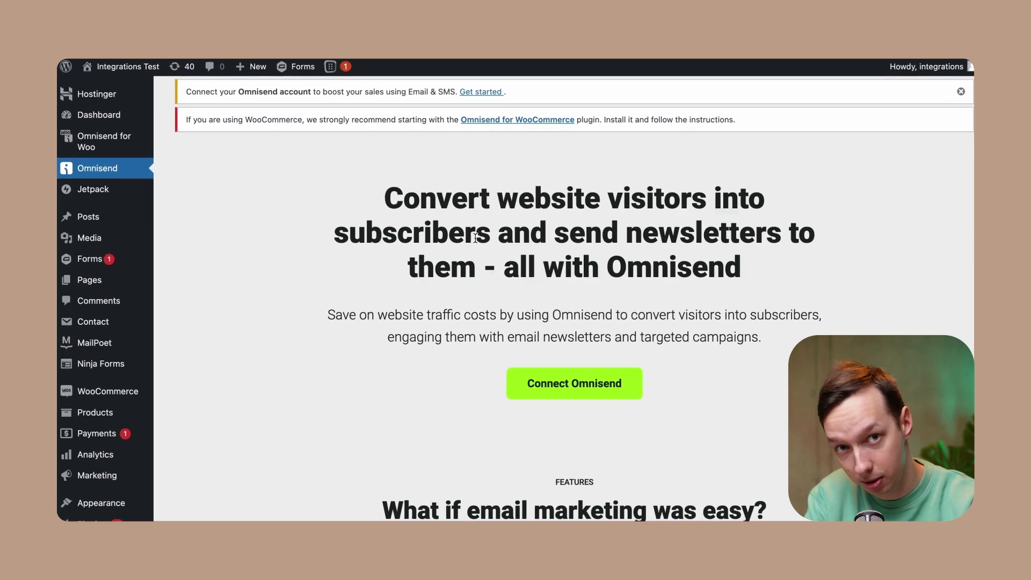
Step: Start the Connect Omnisend setup
click(547, 374)
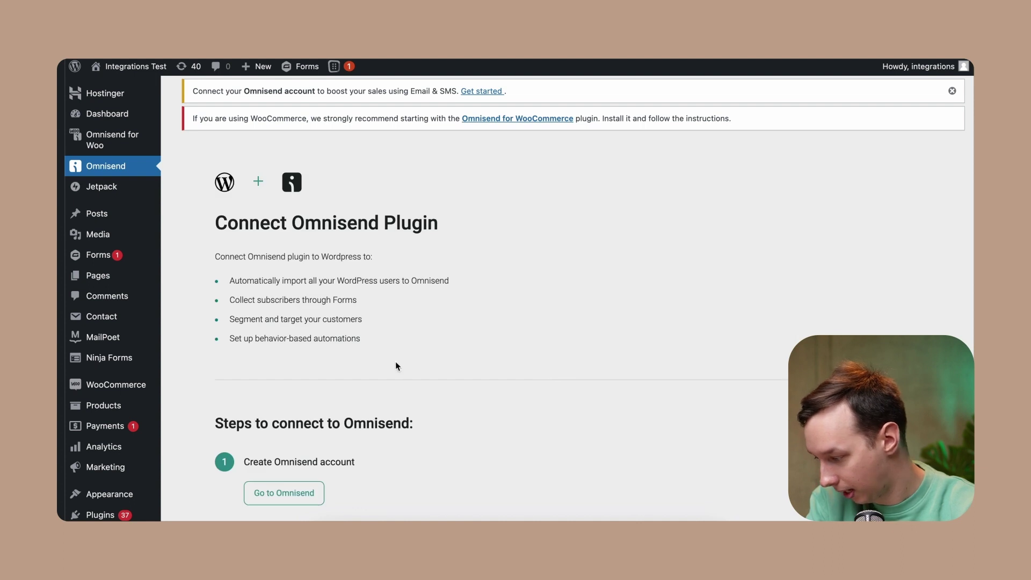
scroll(406, 376, down, 3)
scroll(405, 376, down, 3)
scroll(406, 376, down, 2)
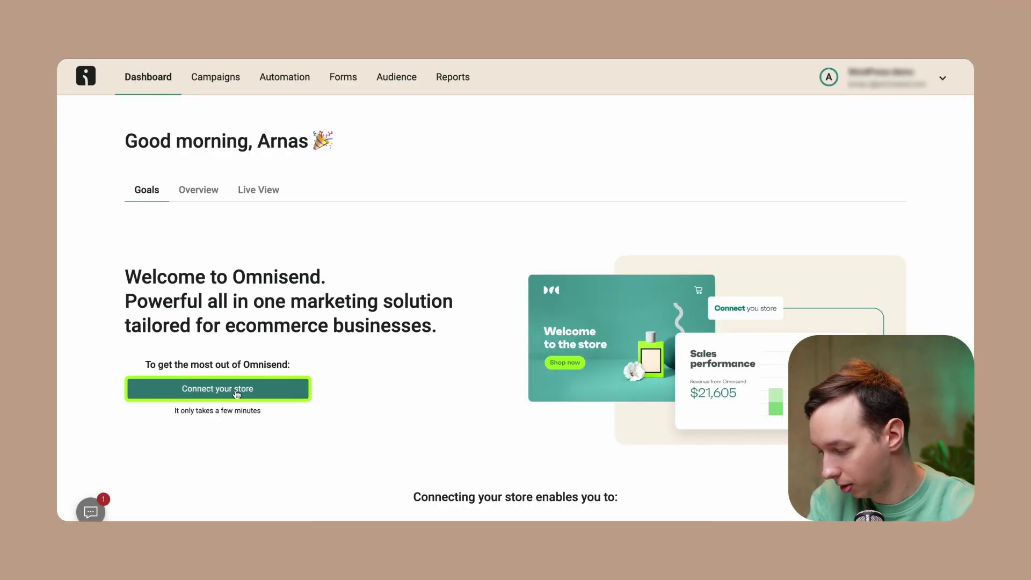
Step: Connect a WordPress store in Omnisend, copy its API key, and return to WordPress
click(237, 394)
scroll(588, 451, down, 3)
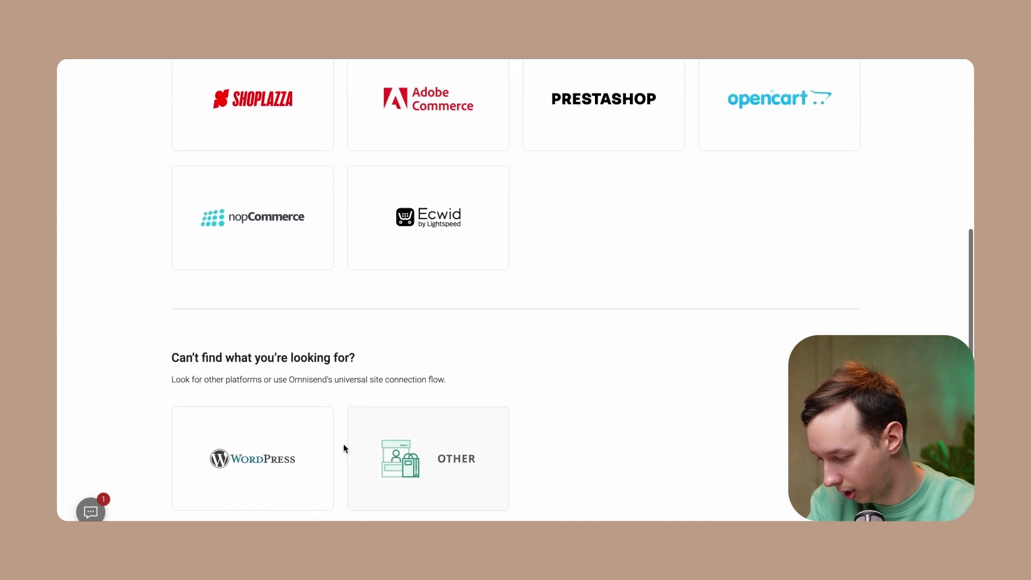
click(252, 459)
click(257, 455)
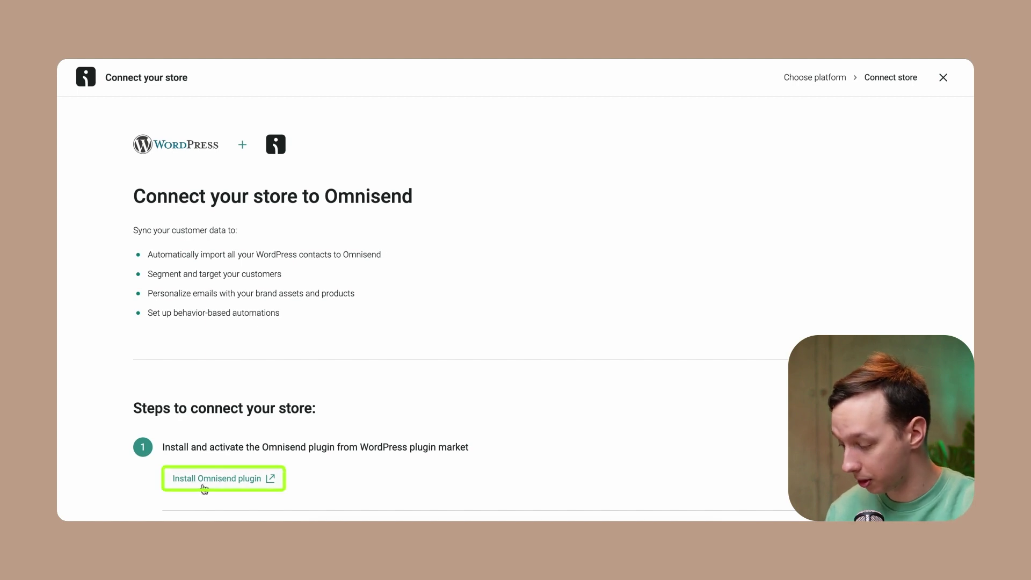
scroll(227, 497, down, 2)
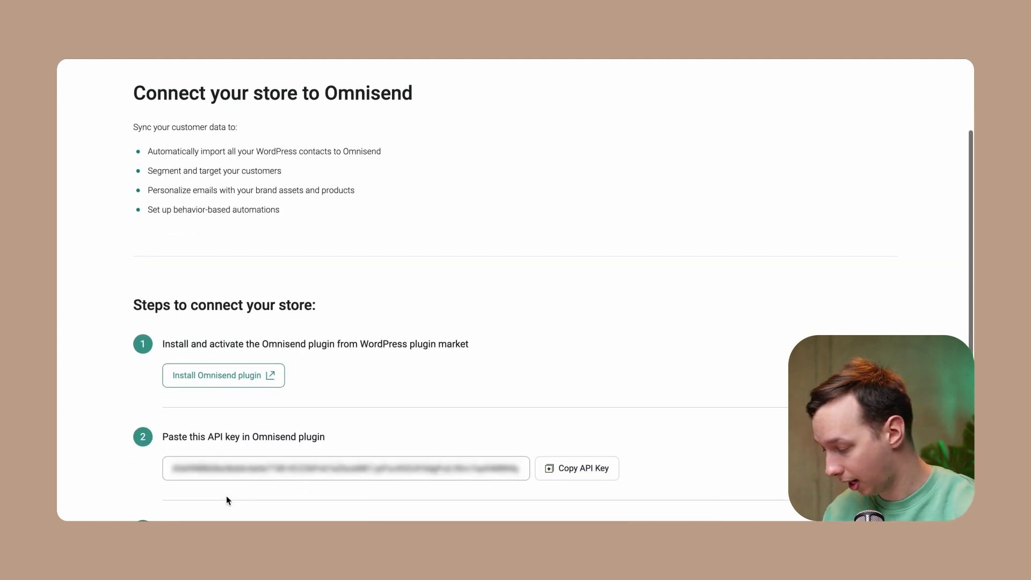
click(577, 468)
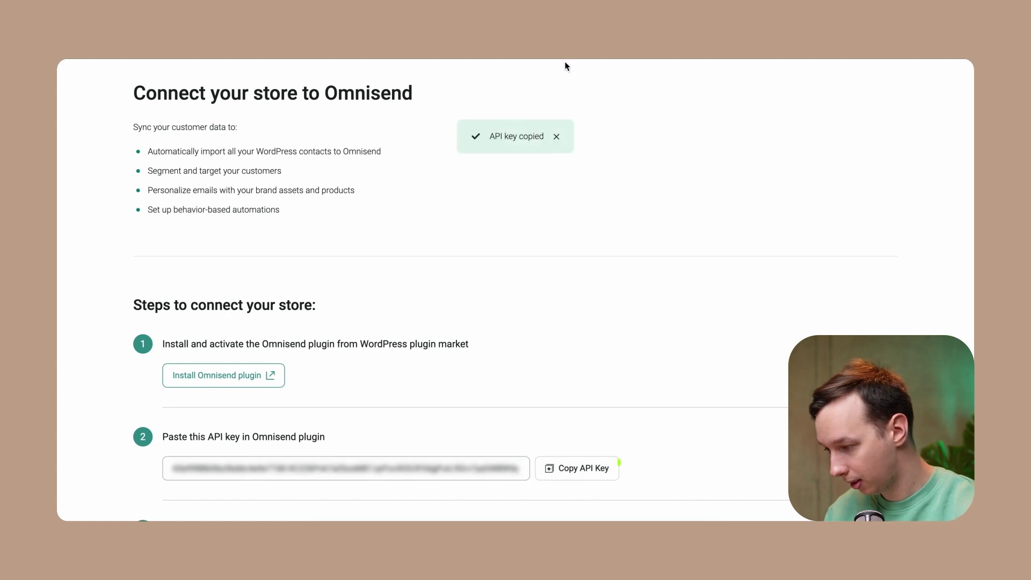
key(ctrl+Tab)
Step: Paste the copied API key into the Omnisend plugin and connect
click(336, 433)
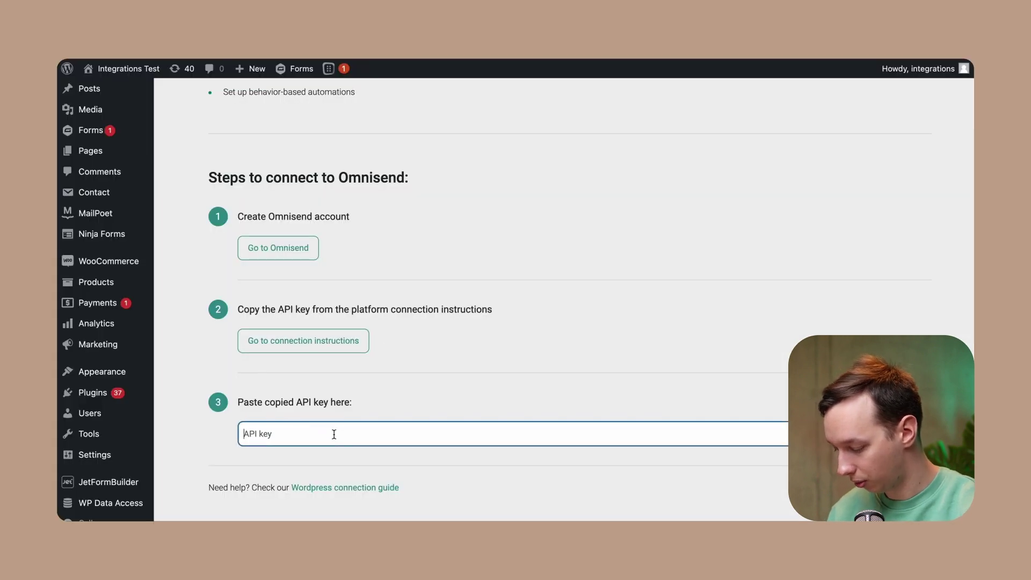
key(ctrl+v)
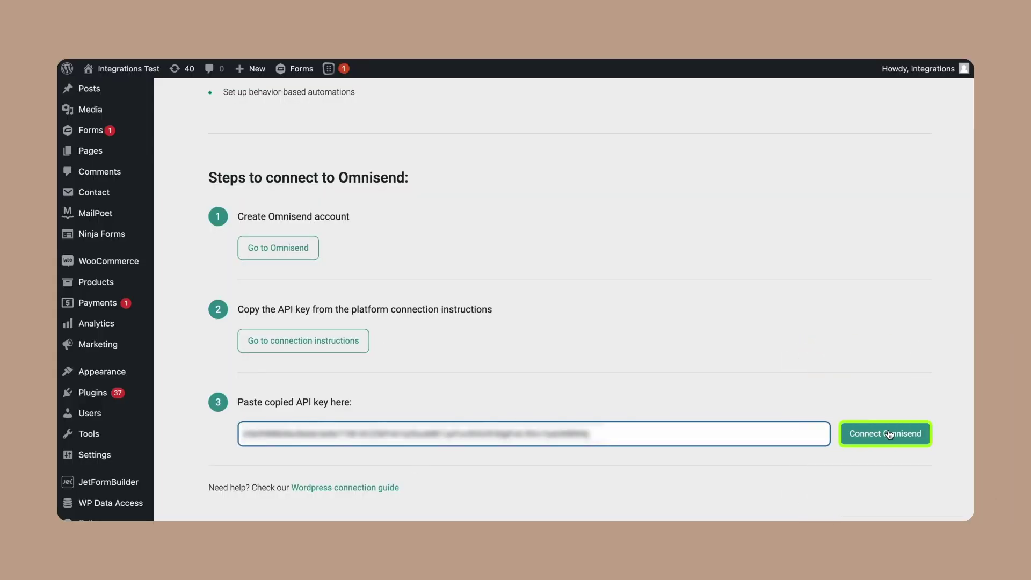
click(888, 434)
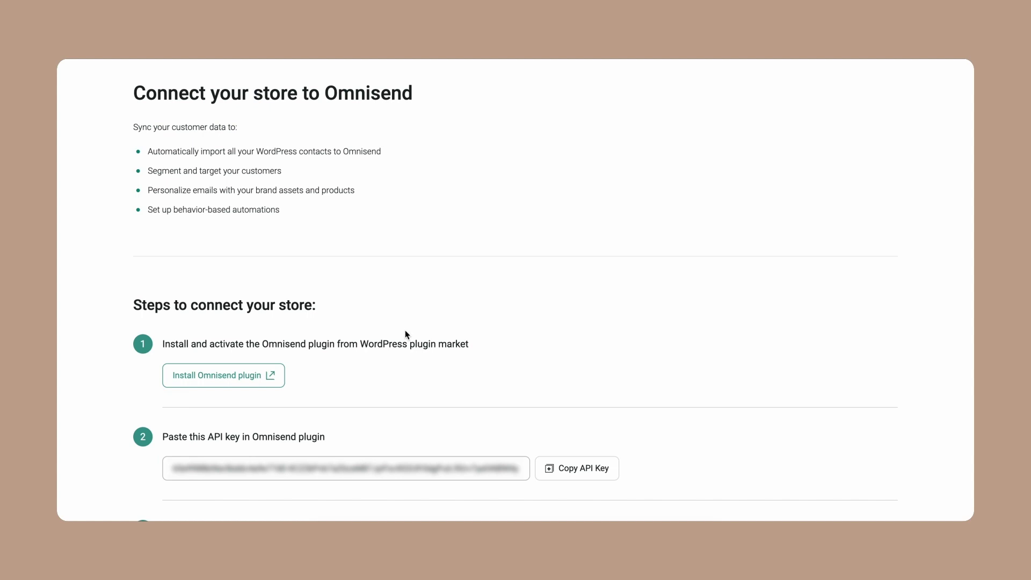
Step: Verify the Omnisend API connection and go to the Forms list
click(224, 445)
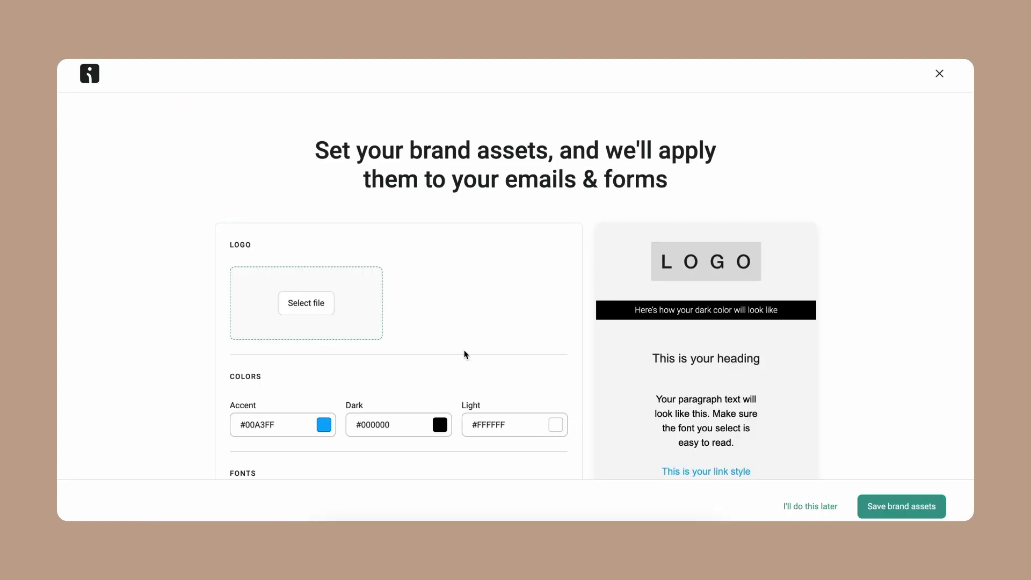
scroll(465, 354, down, 2)
scroll(473, 368, down, 2)
scroll(472, 368, down, 2)
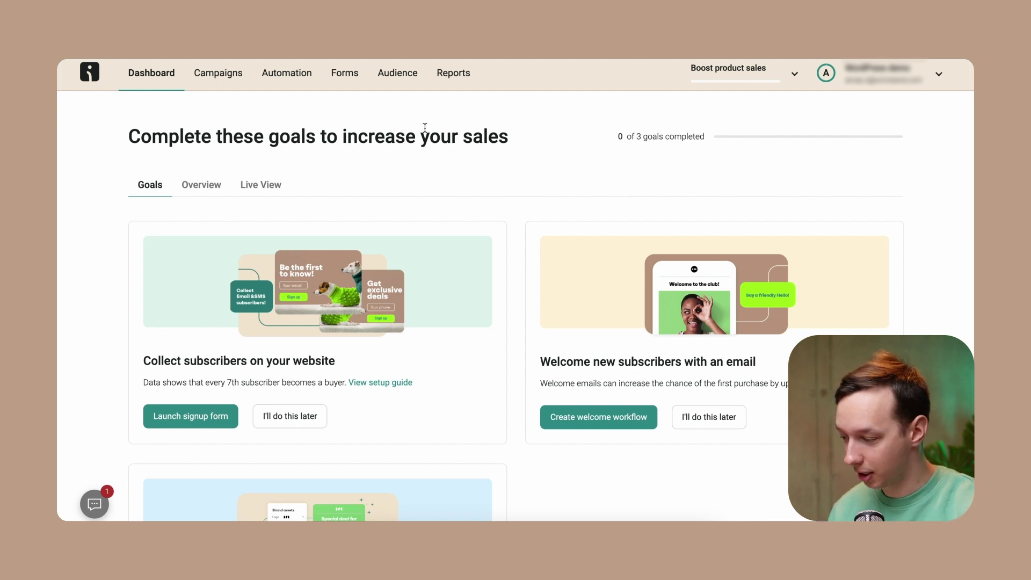
click(349, 81)
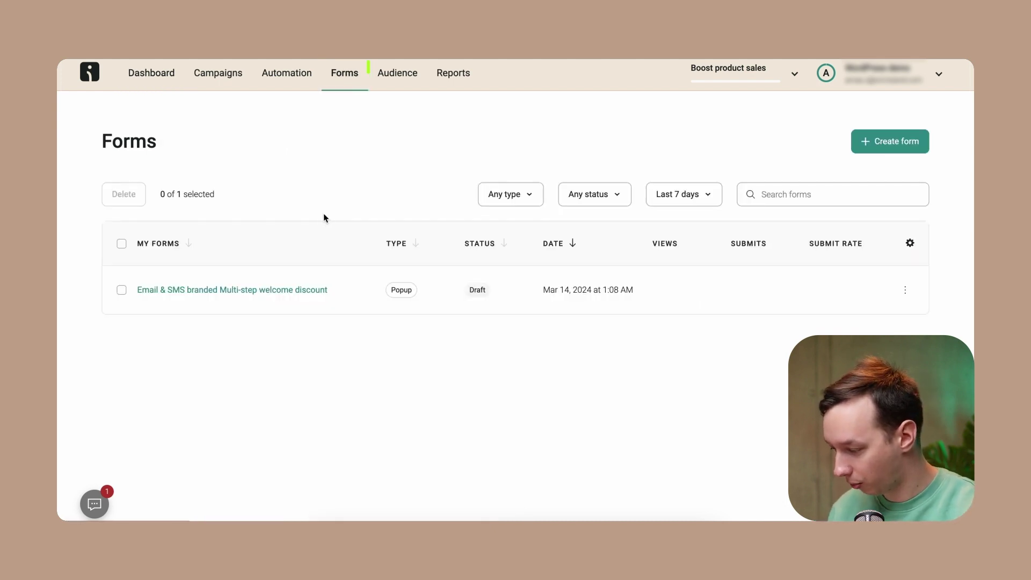
Step: Open the 'Email & SMS branded Multi-step welcome discount' form for editing
click(238, 295)
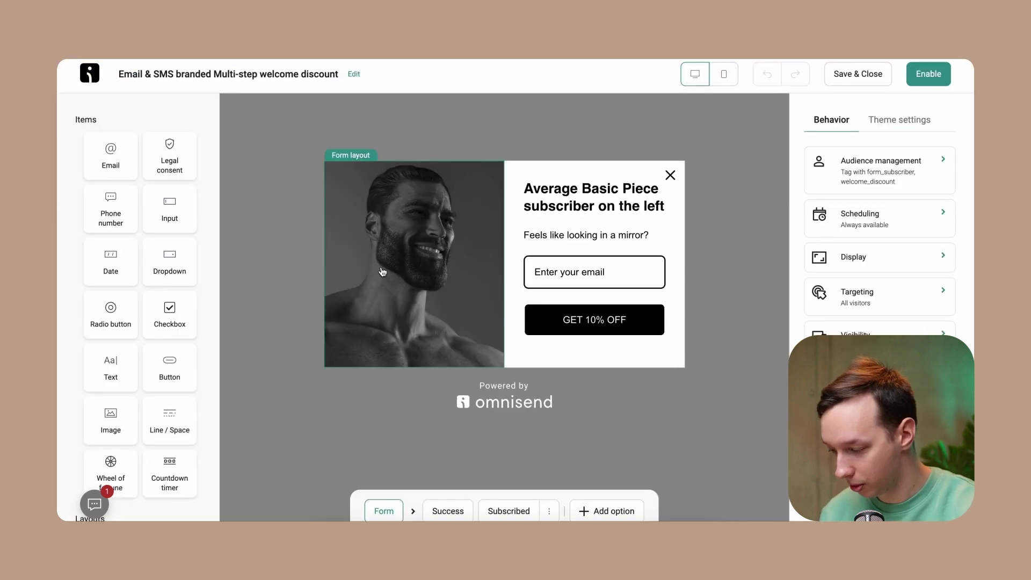